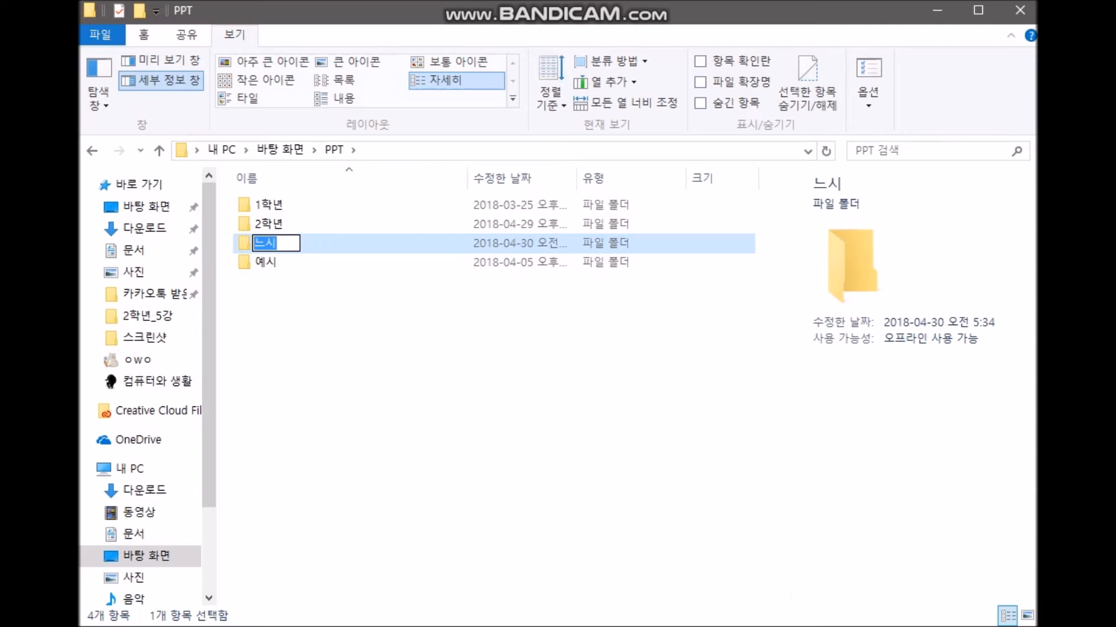
- Rename the 느시 folder in PPT to 새폴더만들기
{"action": "type", "text": "ㅅㅐ폴더만"}
{"action": "type", "text": "들기"}
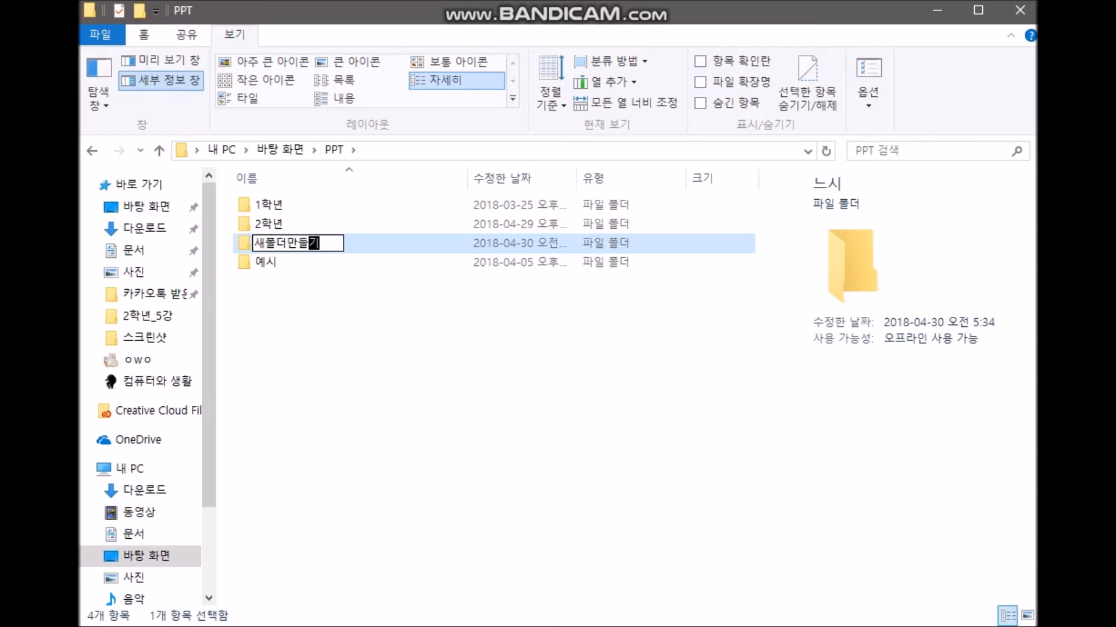
{"action": "key", "text": "Return"}
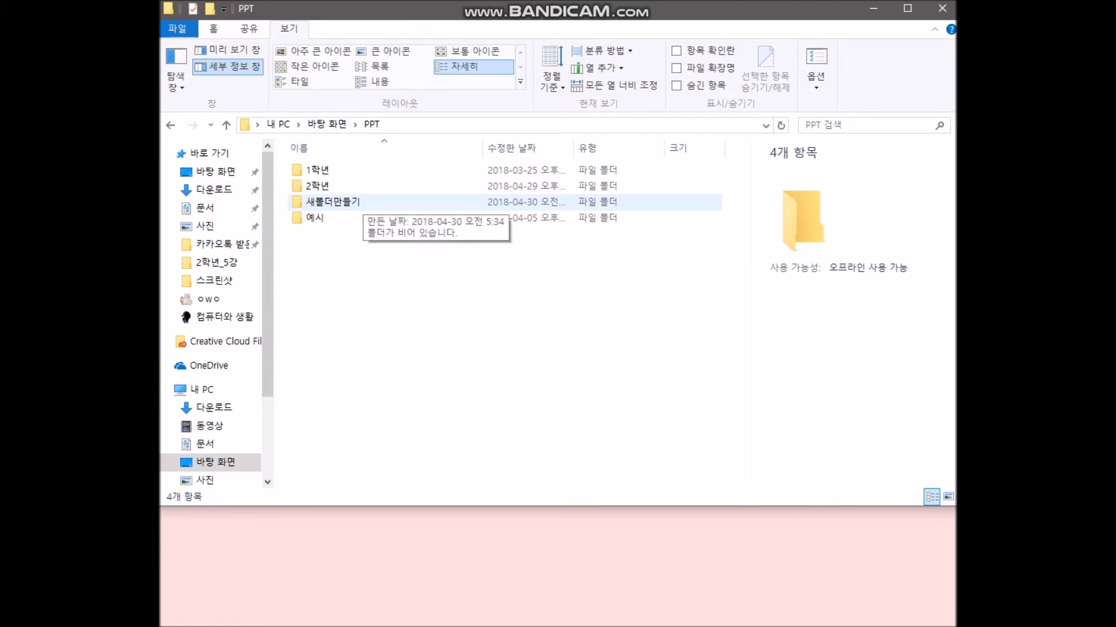
- Rename the 새폴더만들기 folder to 이름바꾸기 from its context menu, correcting a typo
{"action": "right_click", "coordinate": [364, 202]}
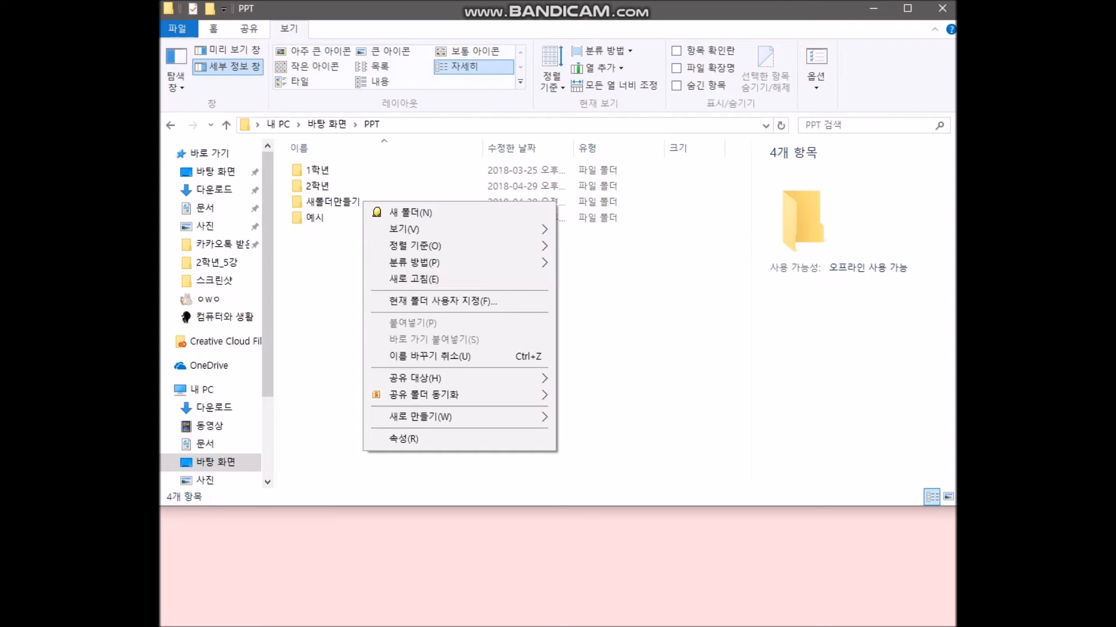
{"action": "left_click", "coordinate": [342, 202]}
{"action": "right_click", "coordinate": [342, 201]}
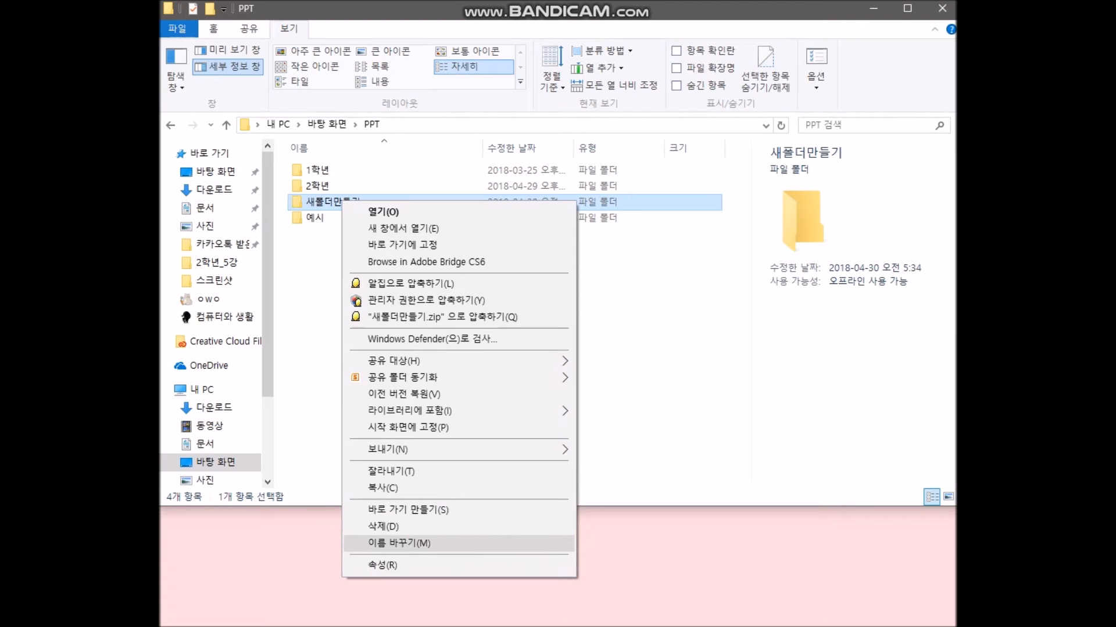
{"action": "left_click", "coordinate": [399, 543]}
{"action": "key", "text": "BackSpace"}
{"action": "type", "text": "일"}
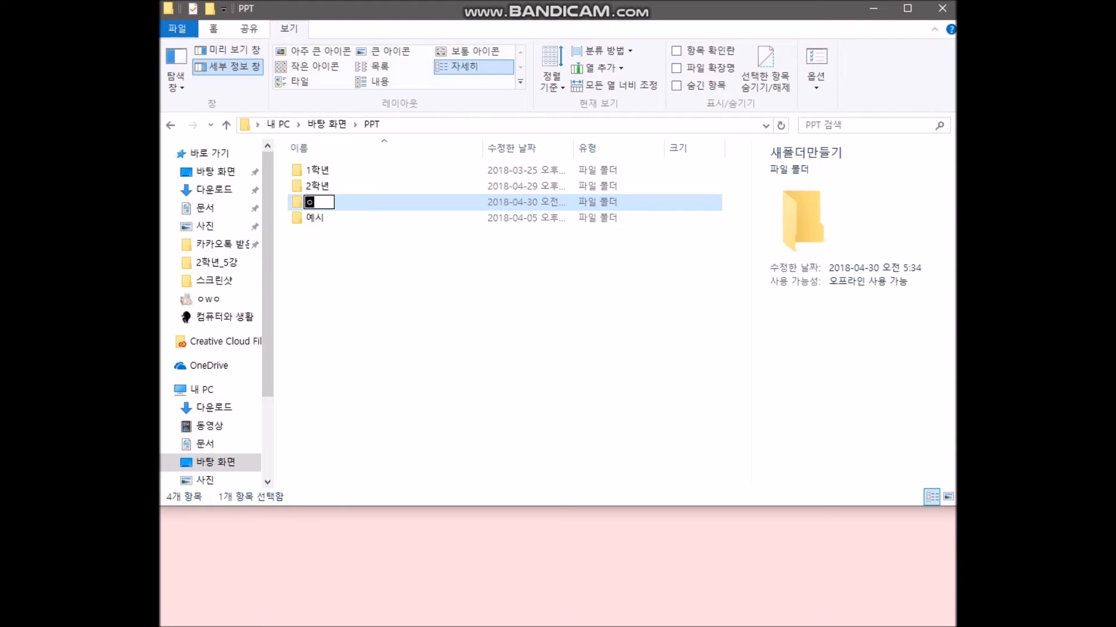
{"action": "type", "text": "름바꿔"}
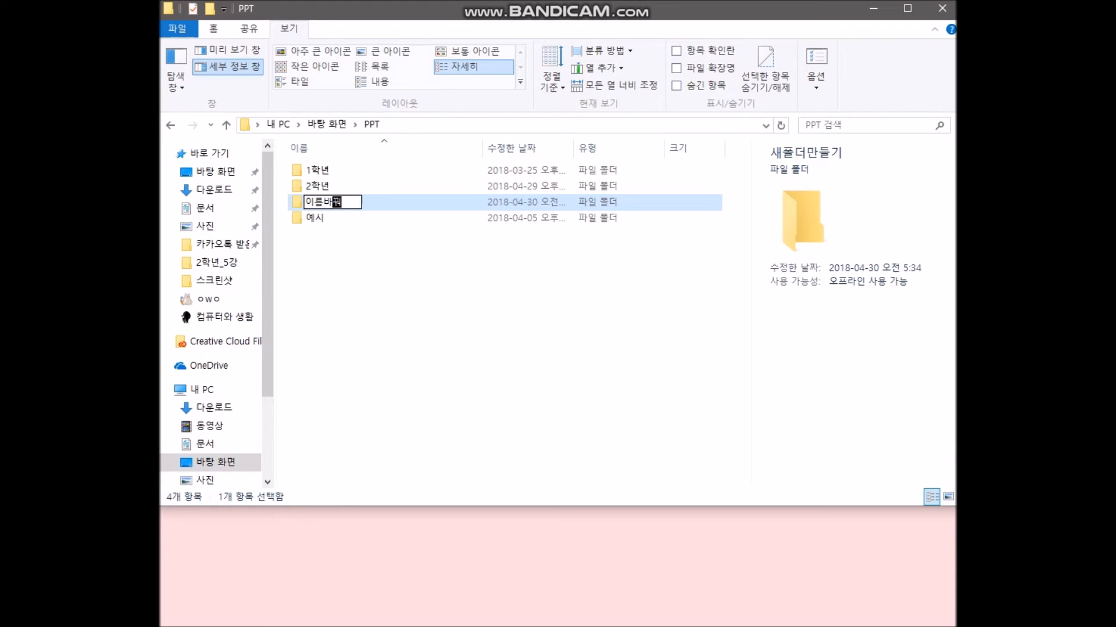
{"action": "key", "text": "BackSpace"}
{"action": "type", "text": "기"}
{"action": "key", "text": "Return"}
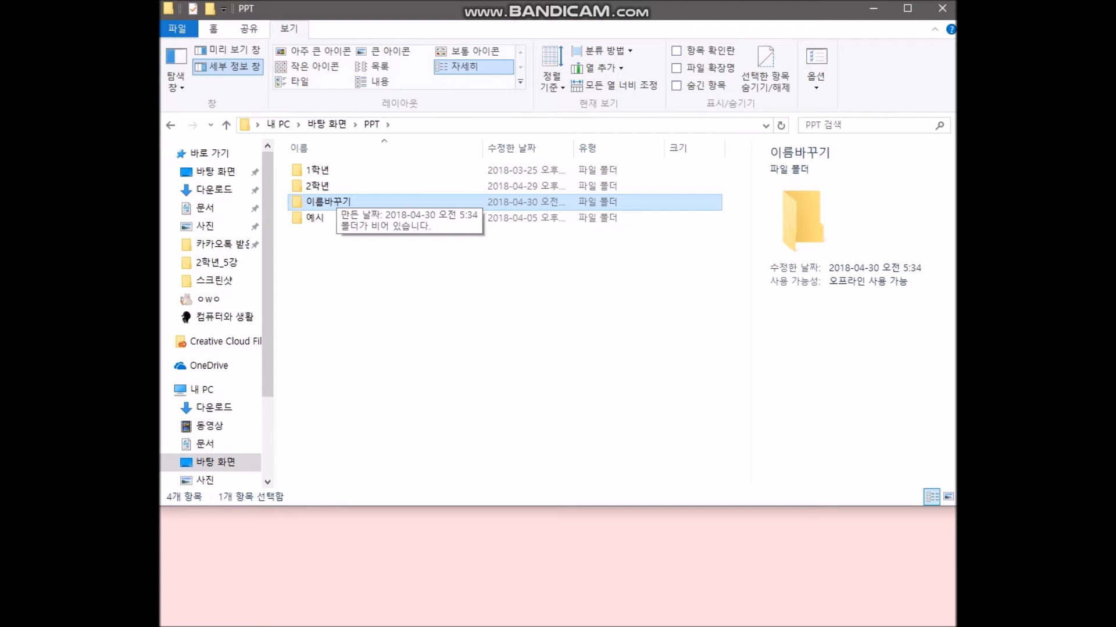
{"action": "right_click", "coordinate": [354, 201]}
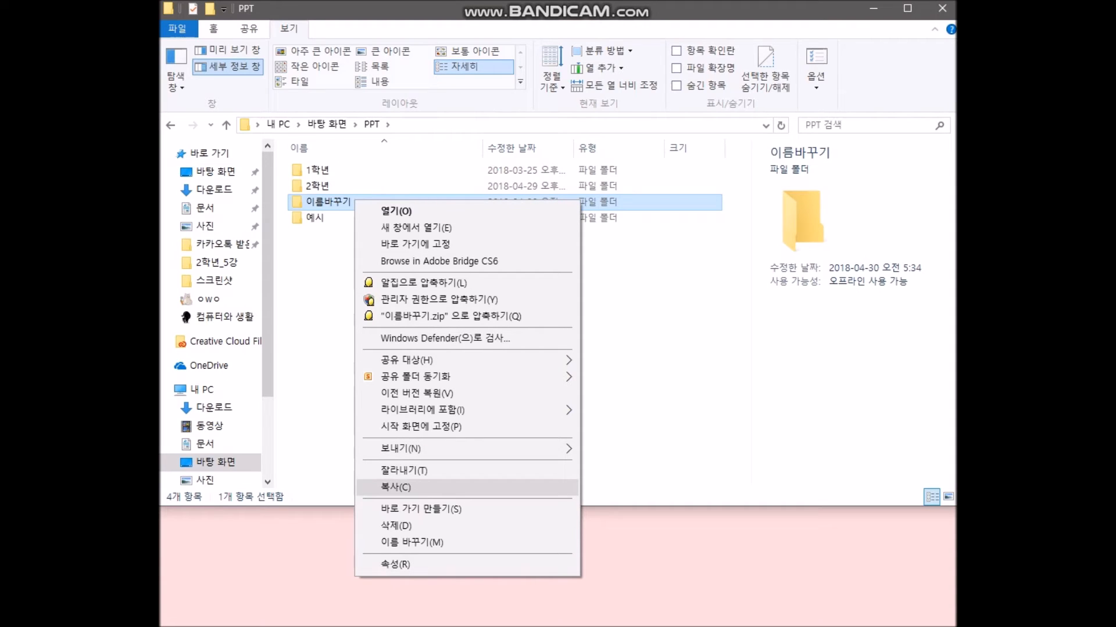
- Copy 이름바꾸기 and paste it into PPT, then select the new 이름바꾸기 - 복사본
{"action": "left_click", "coordinate": [401, 487]}
{"action": "left_click", "coordinate": [442, 337]}
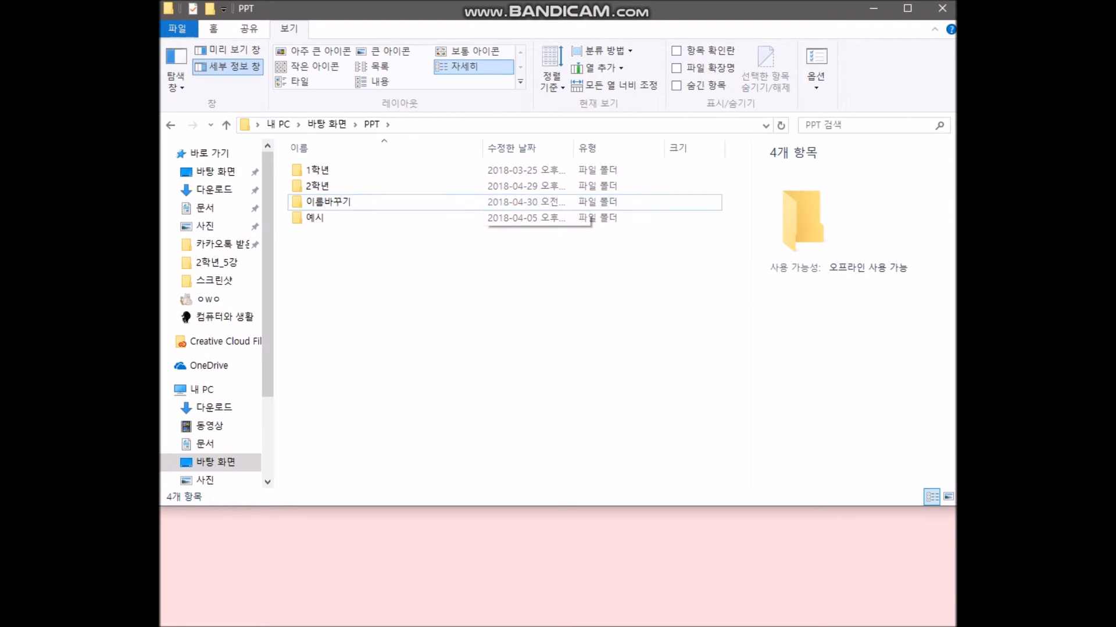
{"action": "right_click", "coordinate": [421, 264]}
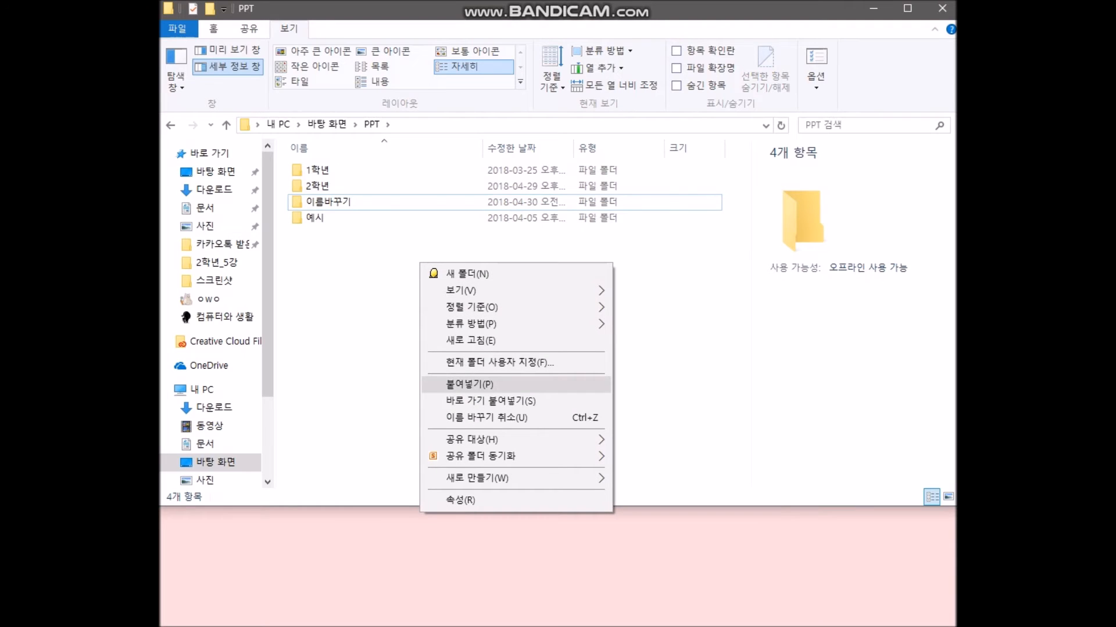
{"action": "left_click", "coordinate": [469, 384]}
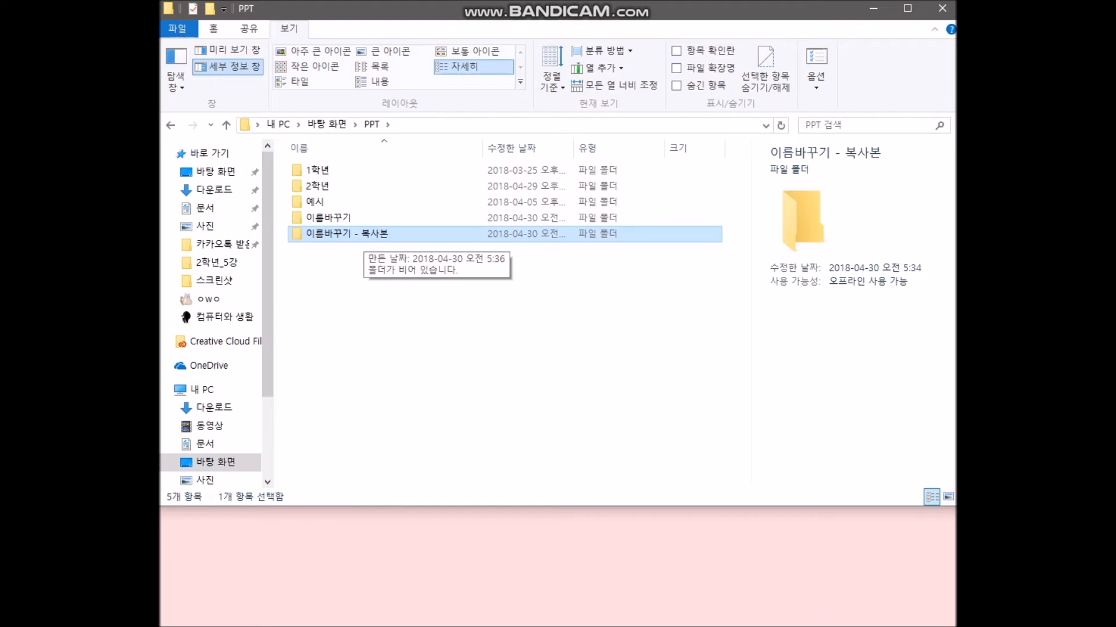
{"action": "left_click", "coordinate": [430, 325]}
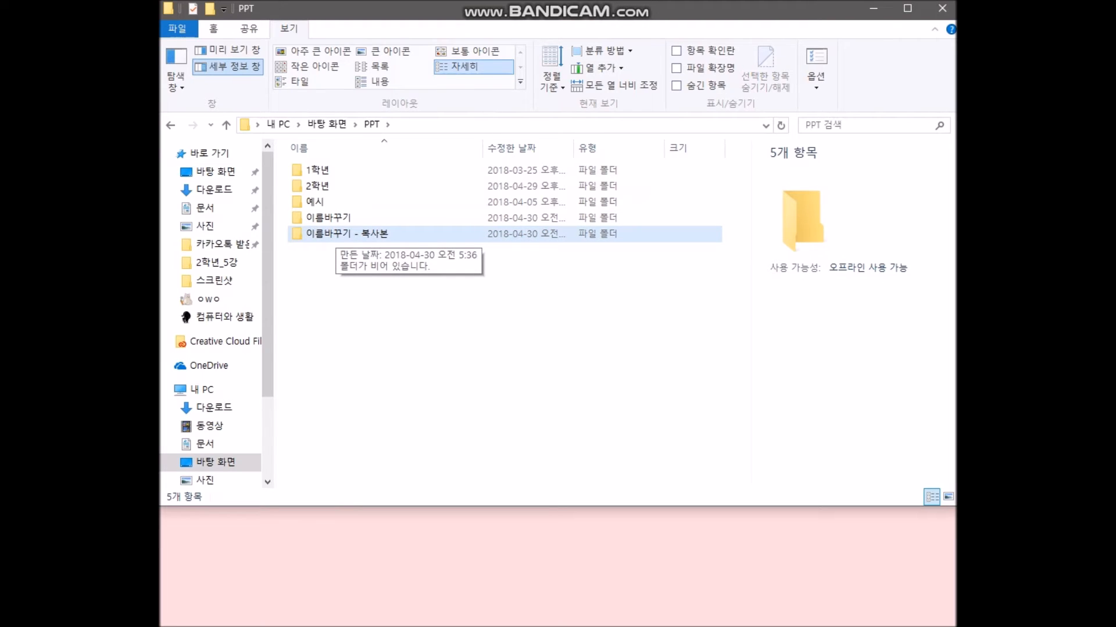
{"action": "left_click", "coordinate": [335, 235]}
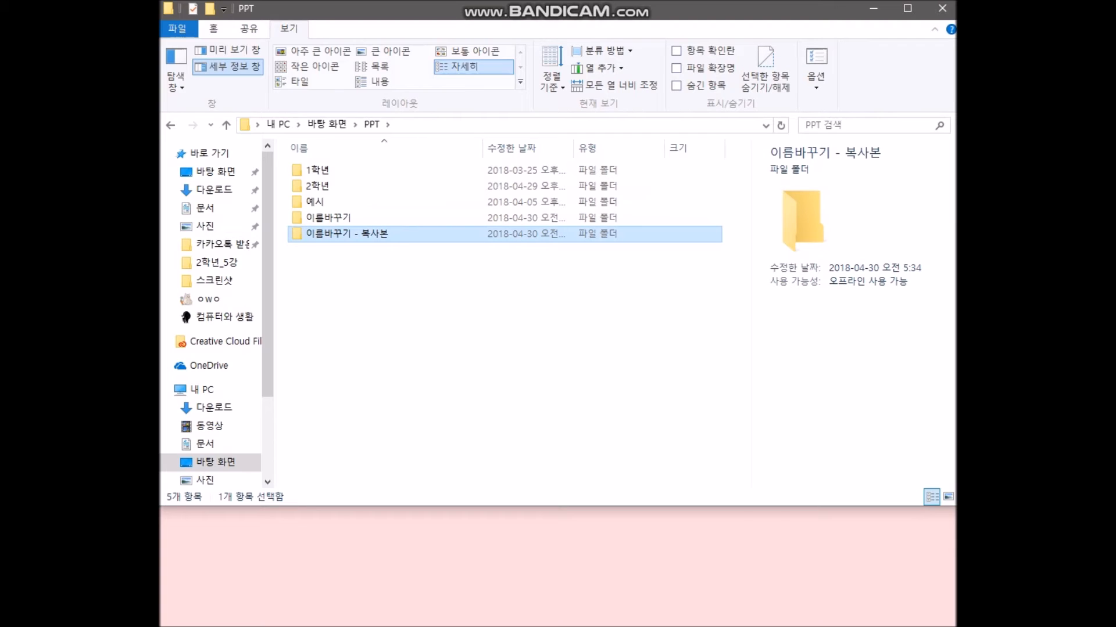
- Drag 이름바꾸기 - 복사본 into 이름바꾸기 and open it to confirm the move
{"action": "left_click_drag", "start_coordinate": [336, 235], "coordinate": [350, 220]}
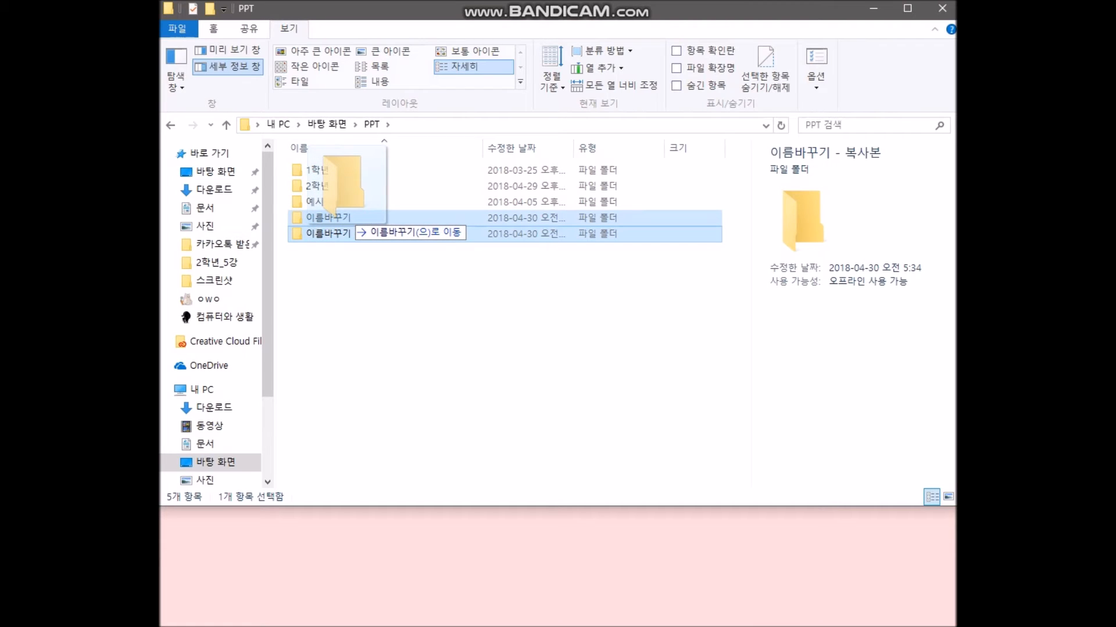
{"action": "left_click_drag", "start_coordinate": [350, 221], "coordinate": [349, 220]}
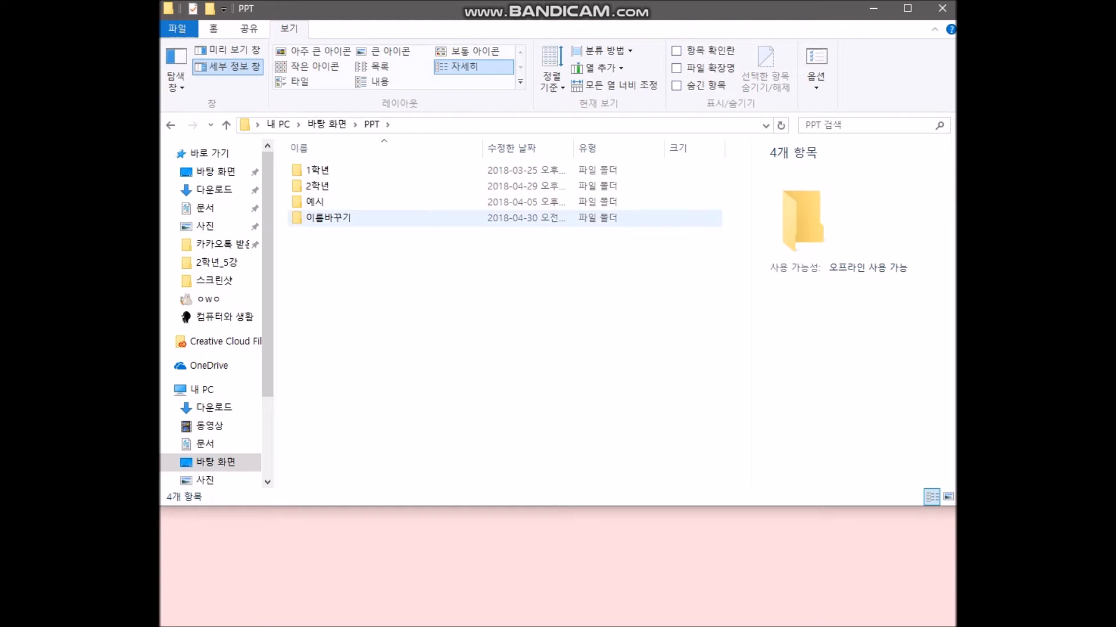
{"action": "double_click", "coordinate": [350, 220]}
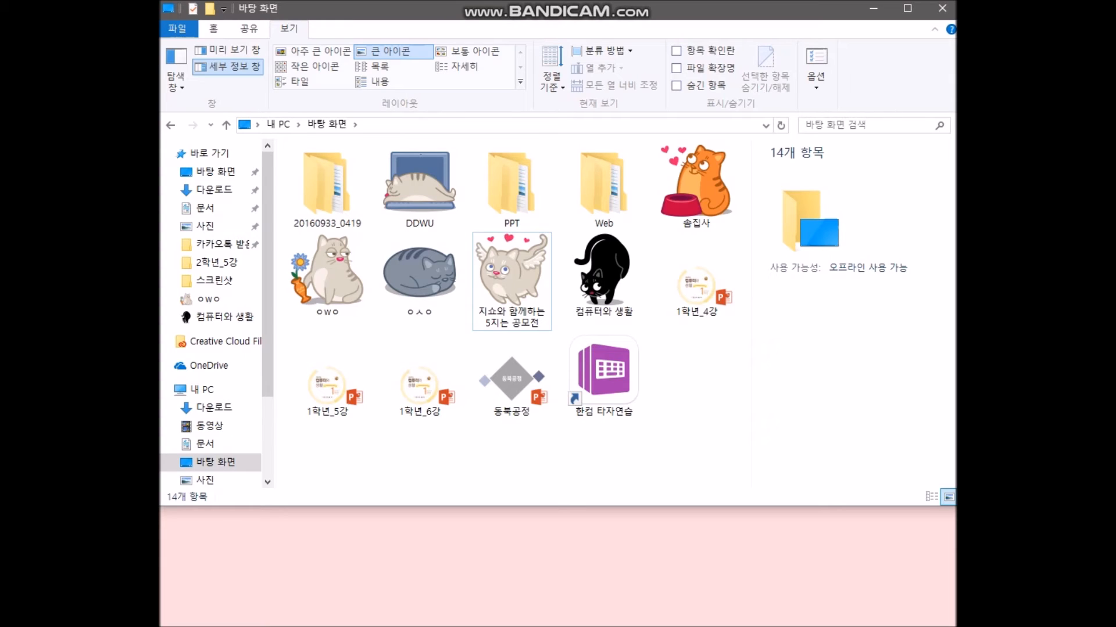
- Create a new folder on the Desktop, name it with the user's name, and open it
{"action": "right_click", "coordinate": [686, 352]}
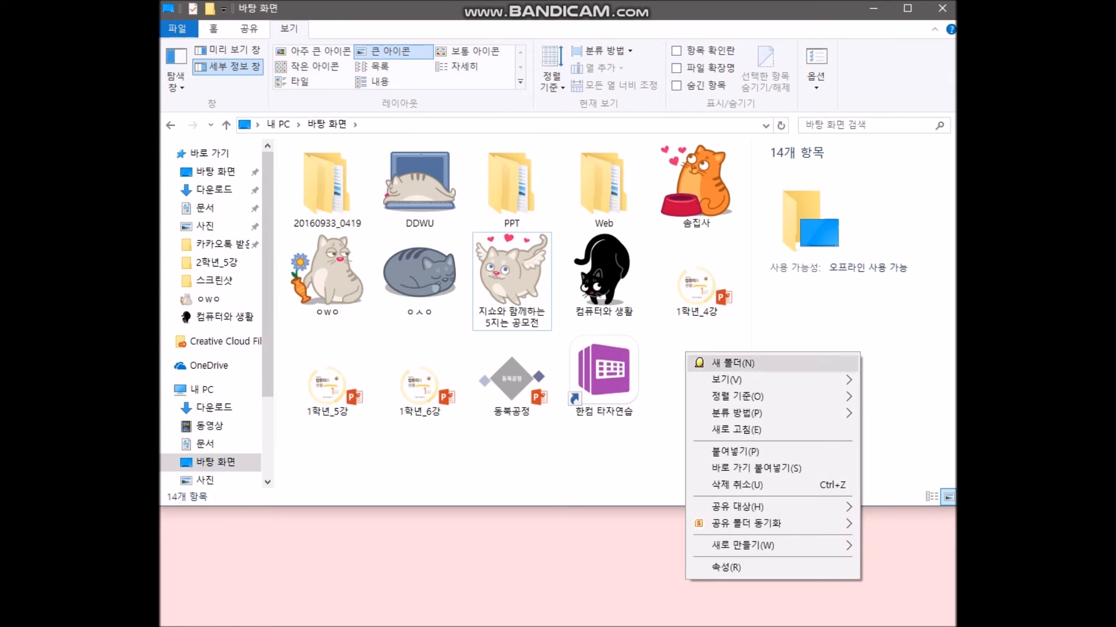
{"action": "left_click", "coordinate": [732, 363]}
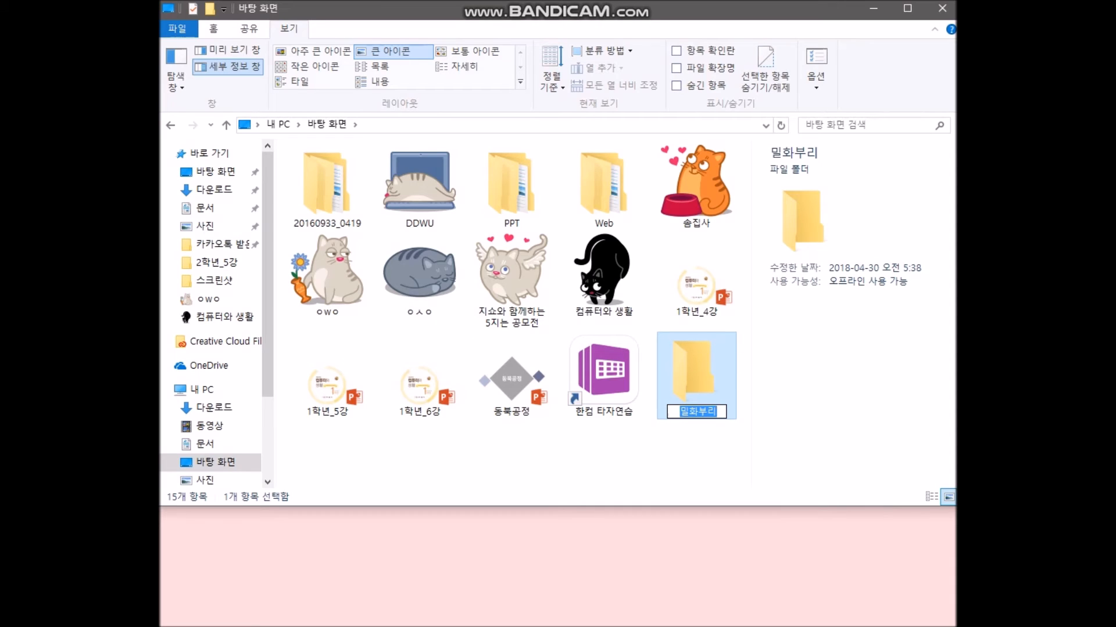
{"action": "key", "text": "Return"}
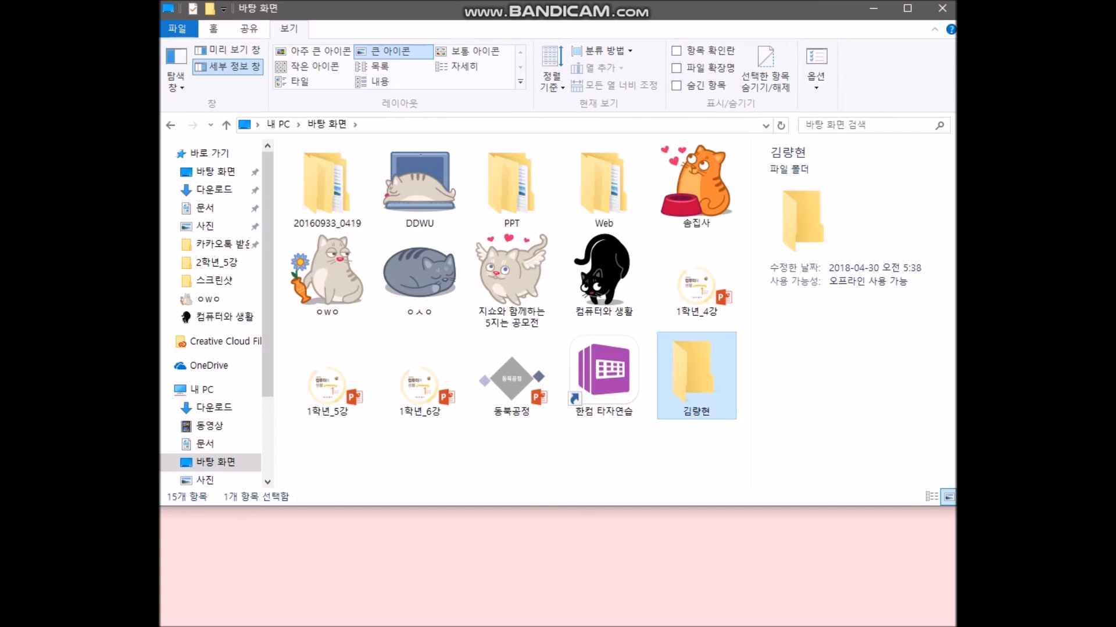
{"action": "key", "text": "Return"}
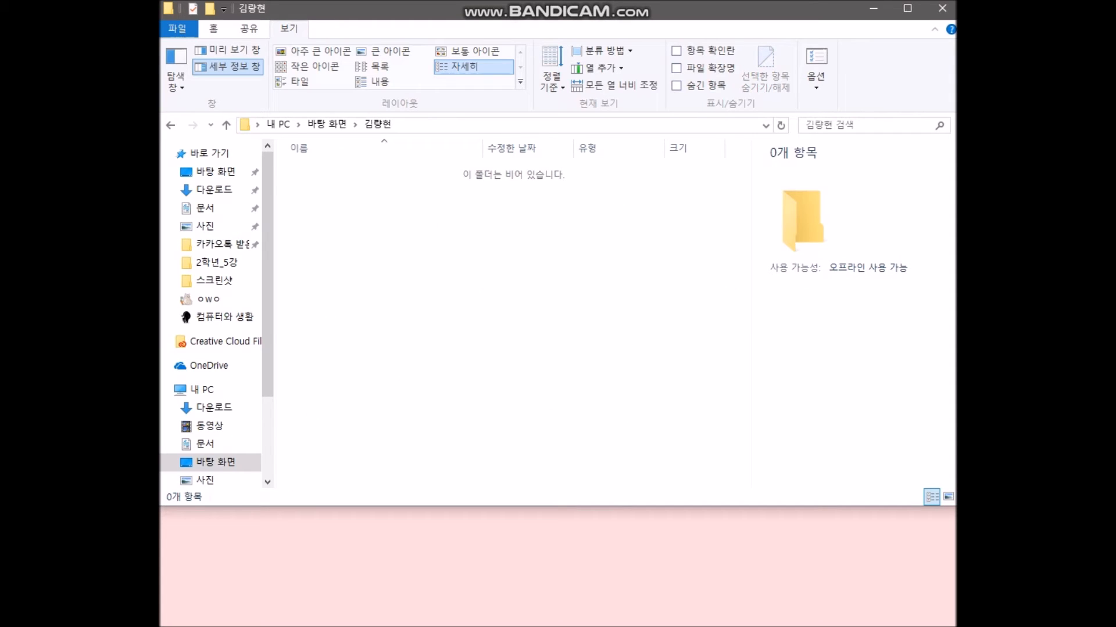
- Add a new folder, rename its default name 찌르레기 to 고양이, and open it
{"action": "right_click", "coordinate": [431, 203]}
{"action": "left_click", "coordinate": [482, 213]}
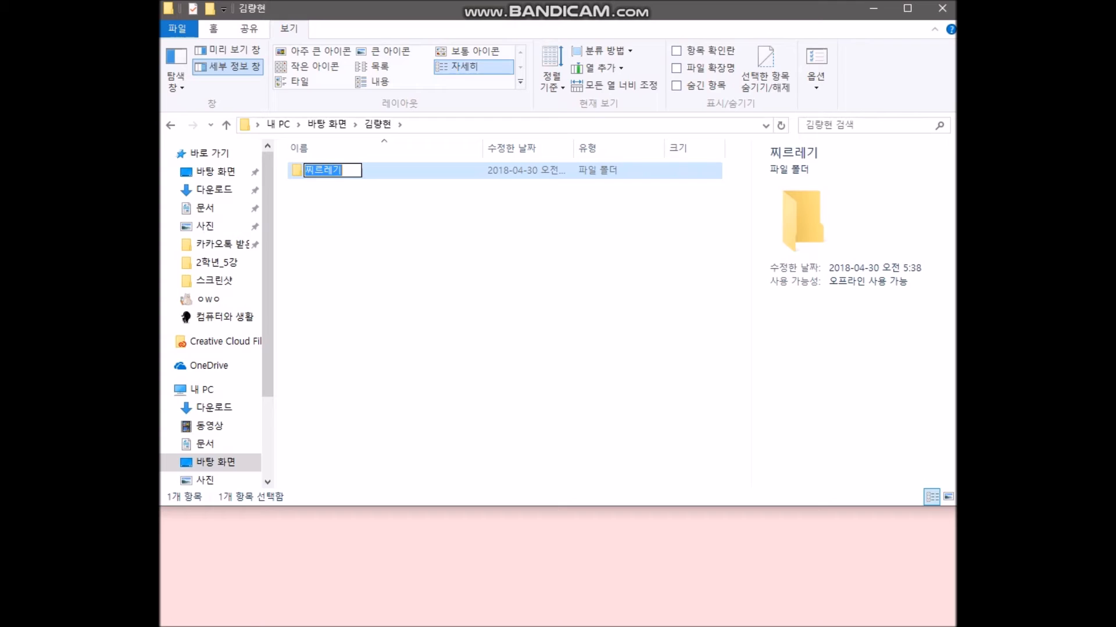
{"action": "left_click", "coordinate": [482, 245]}
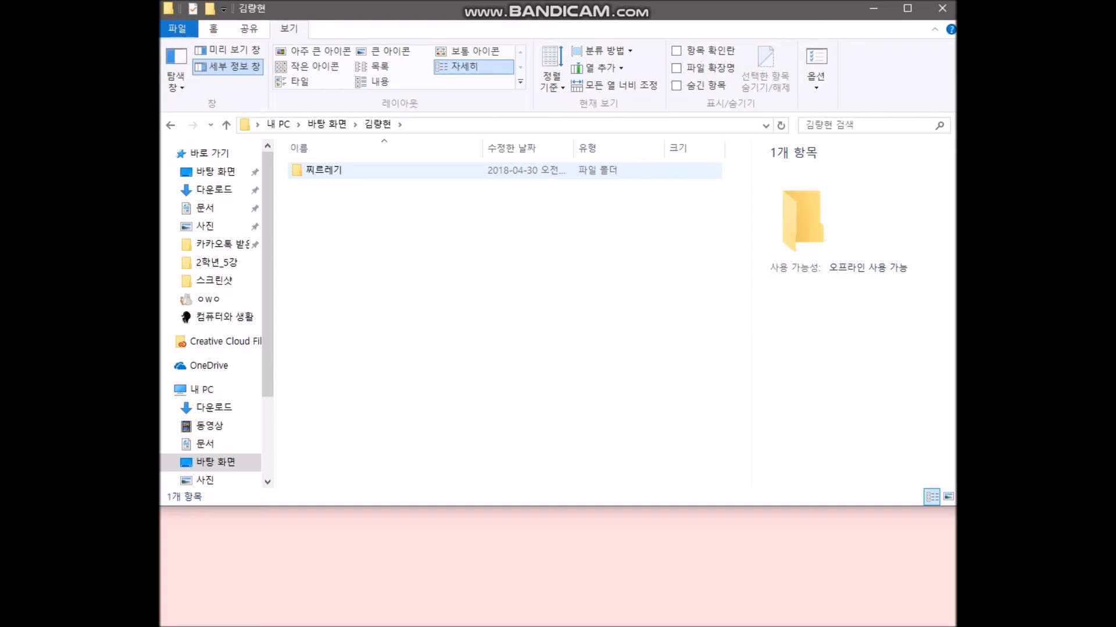
{"action": "left_click", "coordinate": [324, 170]}
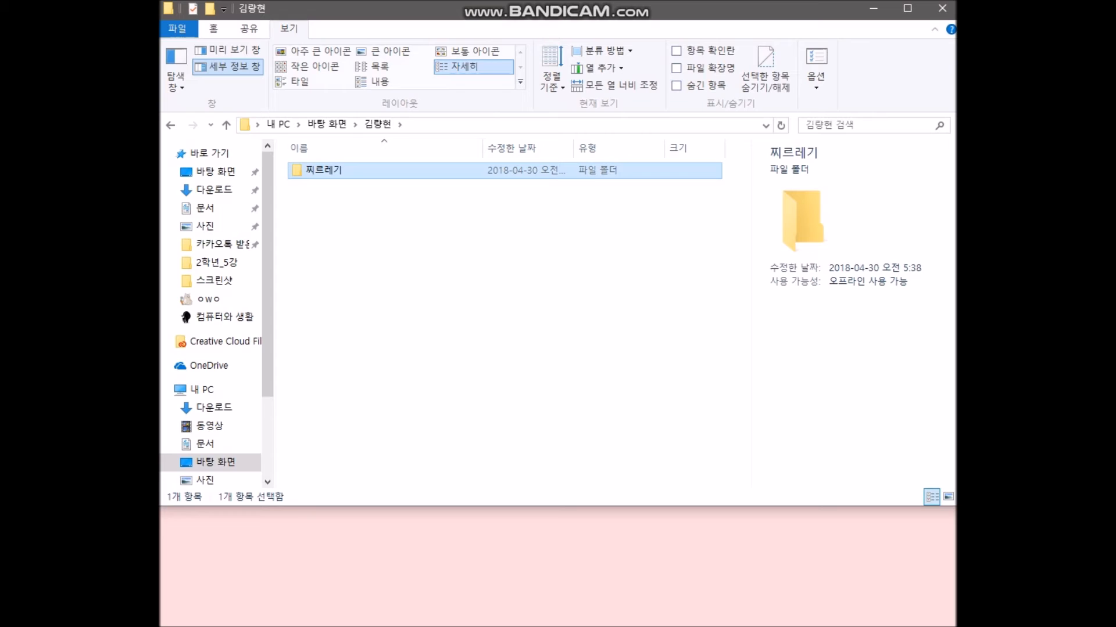
{"action": "right_click", "coordinate": [356, 170]}
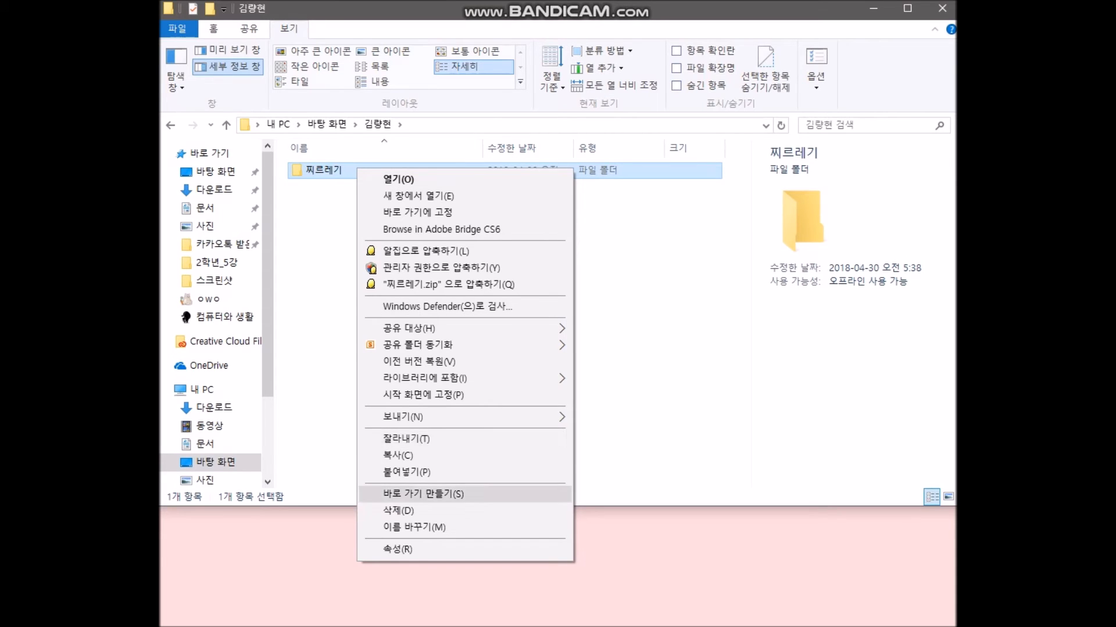
{"action": "left_click", "coordinate": [414, 527]}
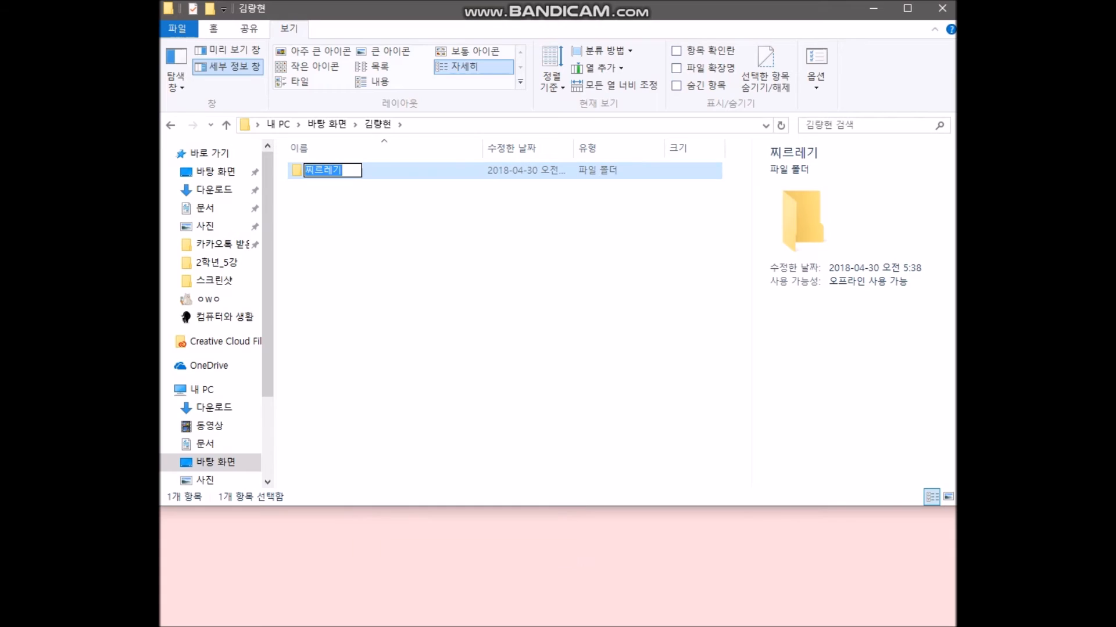
{"action": "key", "text": "BackSpace"}
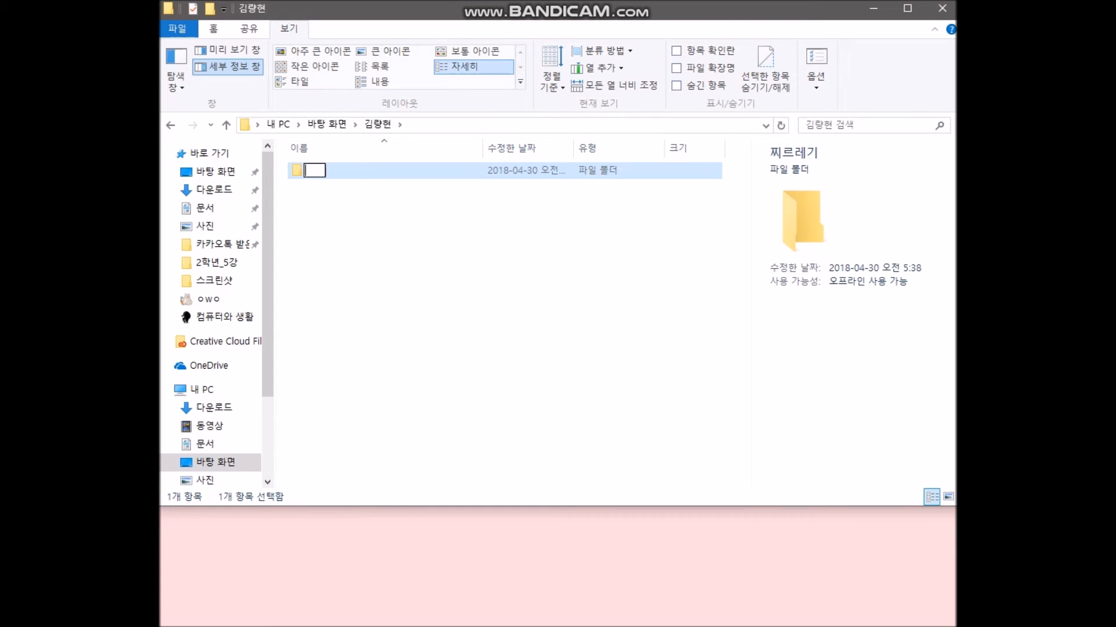
{"action": "type", "text": "고양이"}
{"action": "key", "text": "Return"}
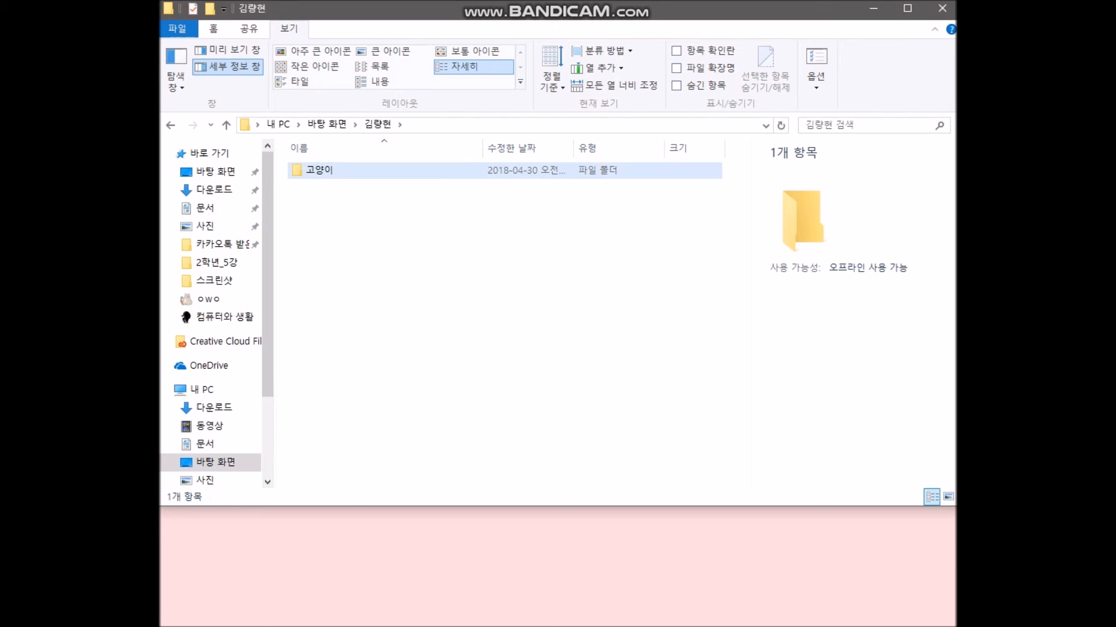
{"action": "double_click", "coordinate": [320, 171]}
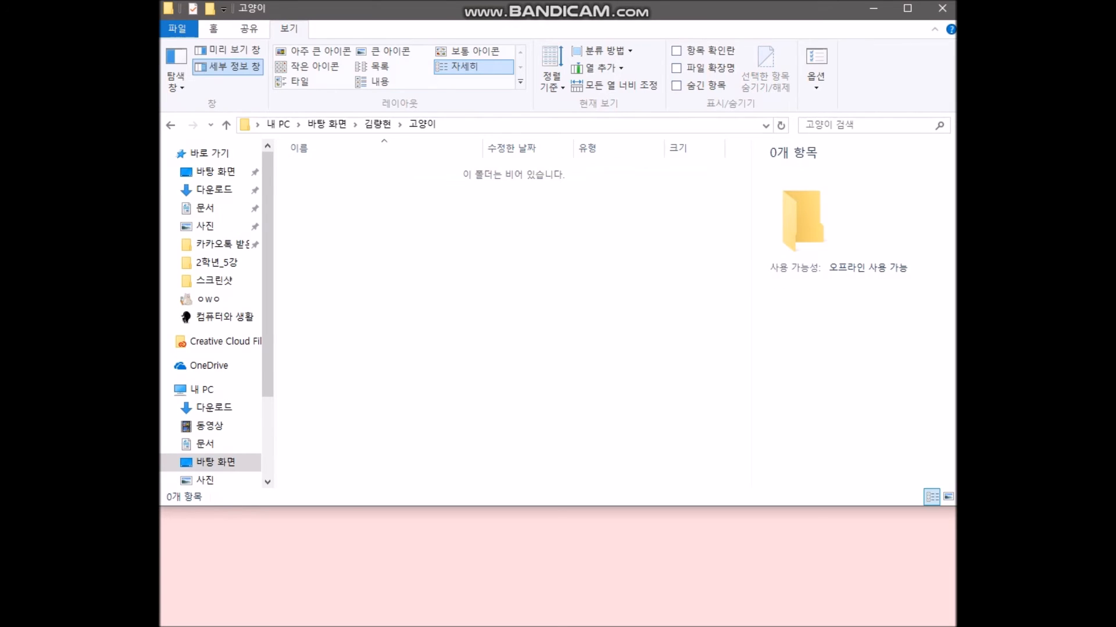
- Add a new folder inside 고양이 and rename its default name 마도요 to 딸기
{"action": "right_click", "coordinate": [436, 204]}
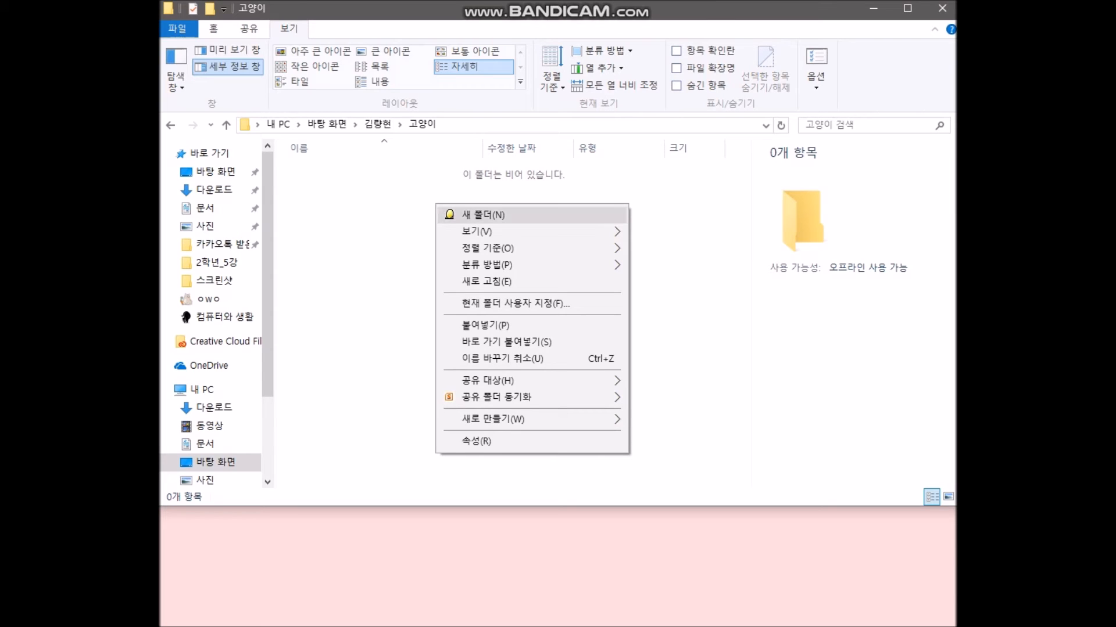
{"action": "left_click", "coordinate": [483, 214]}
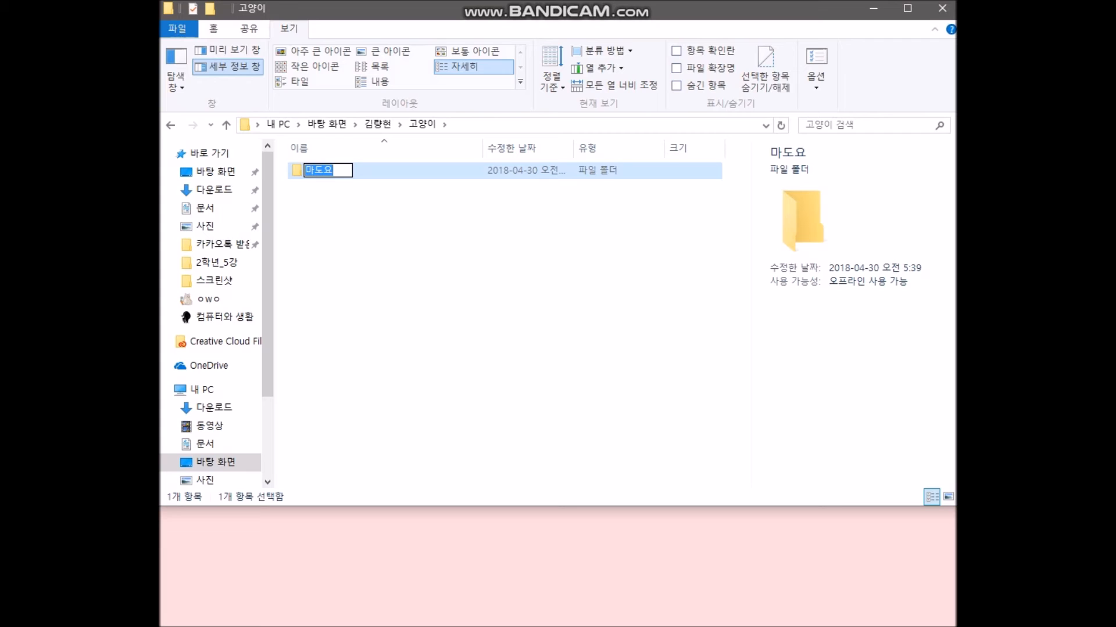
{"action": "left_click", "coordinate": [472, 227]}
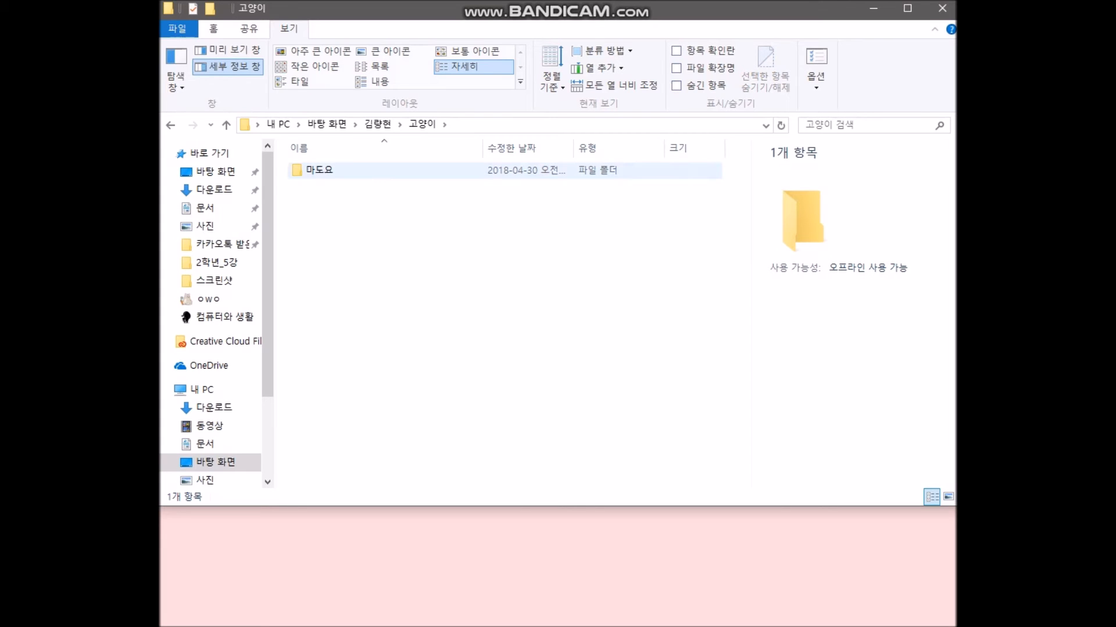
{"action": "left_click", "coordinate": [406, 170]}
{"action": "right_click", "coordinate": [403, 170]}
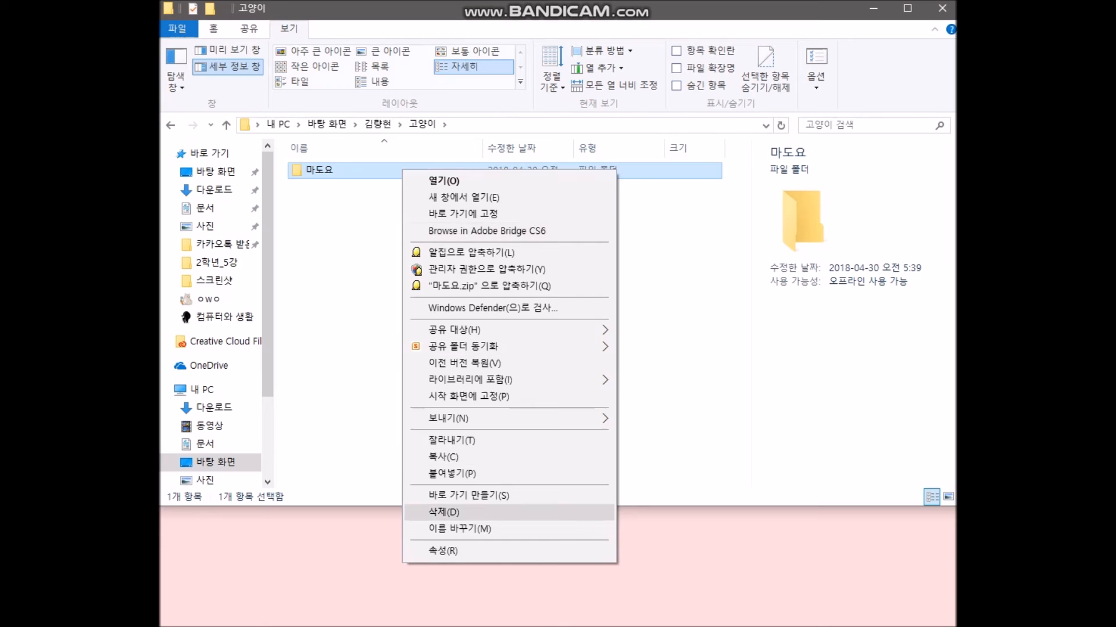
{"action": "left_click", "coordinate": [459, 528]}
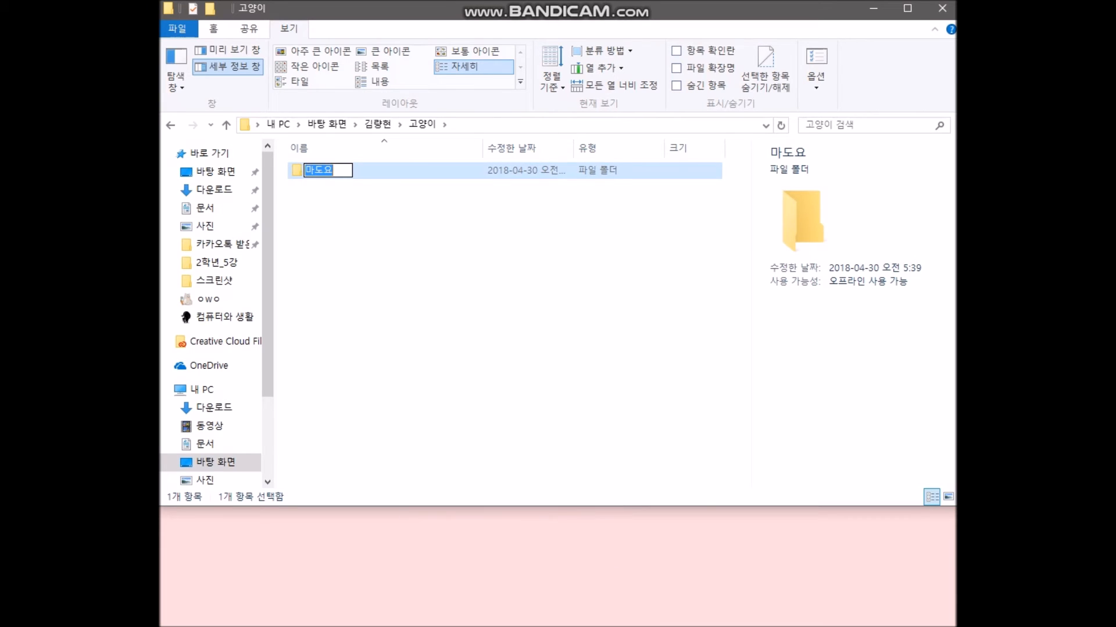
{"action": "key", "text": "BackSpace"}
{"action": "type", "text": "딸기"}
{"action": "left_click", "coordinate": [505, 314]}
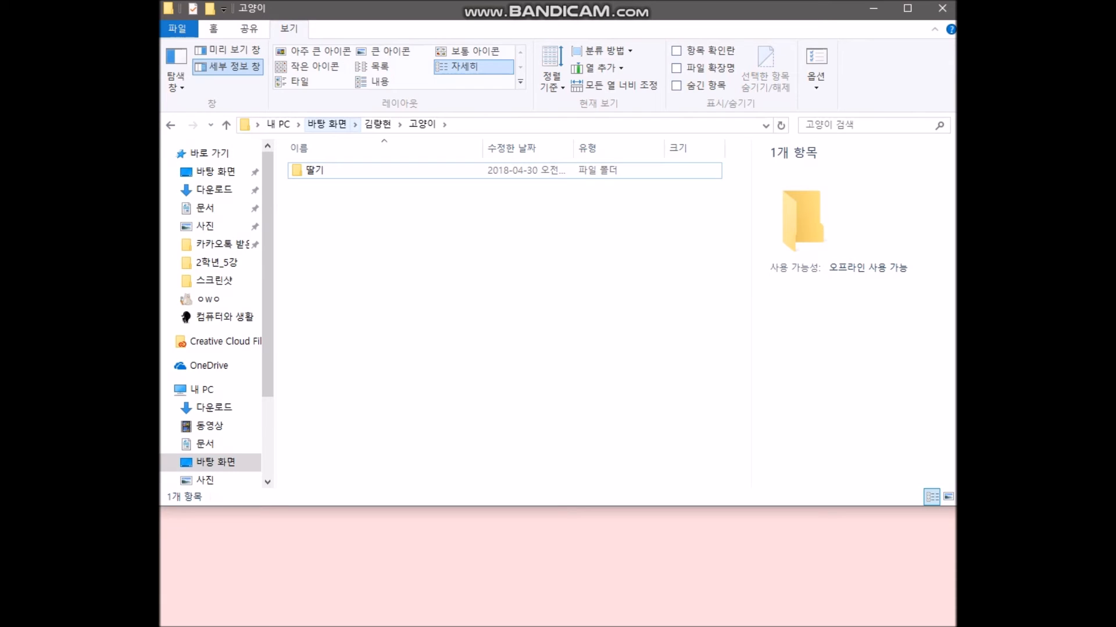
{"action": "left_click", "coordinate": [326, 124]}
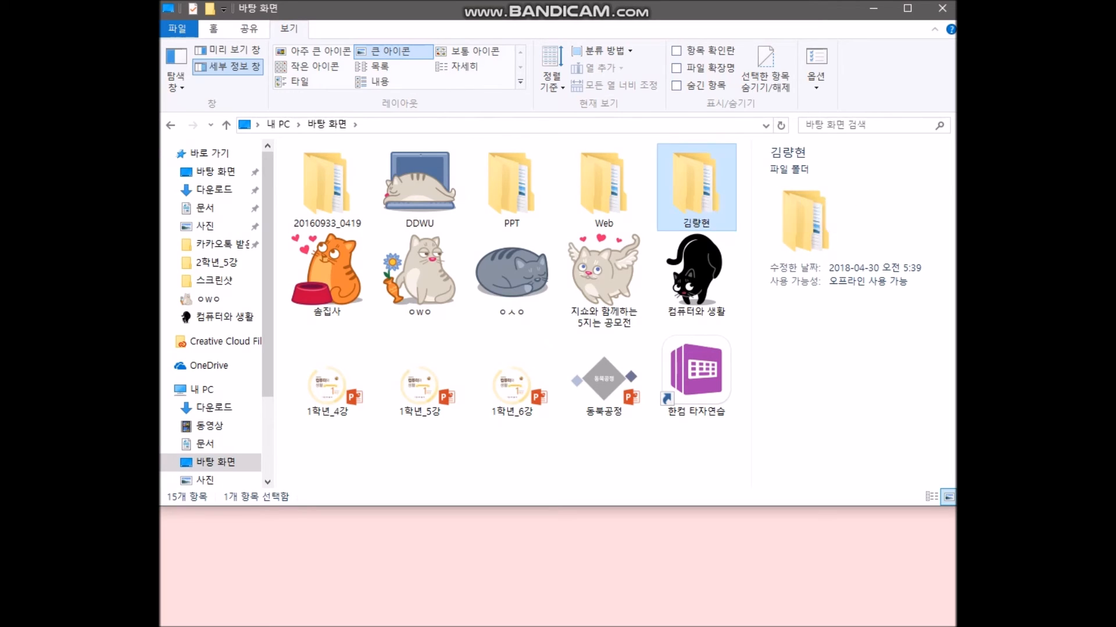
{"action": "key", "text": "Return"}
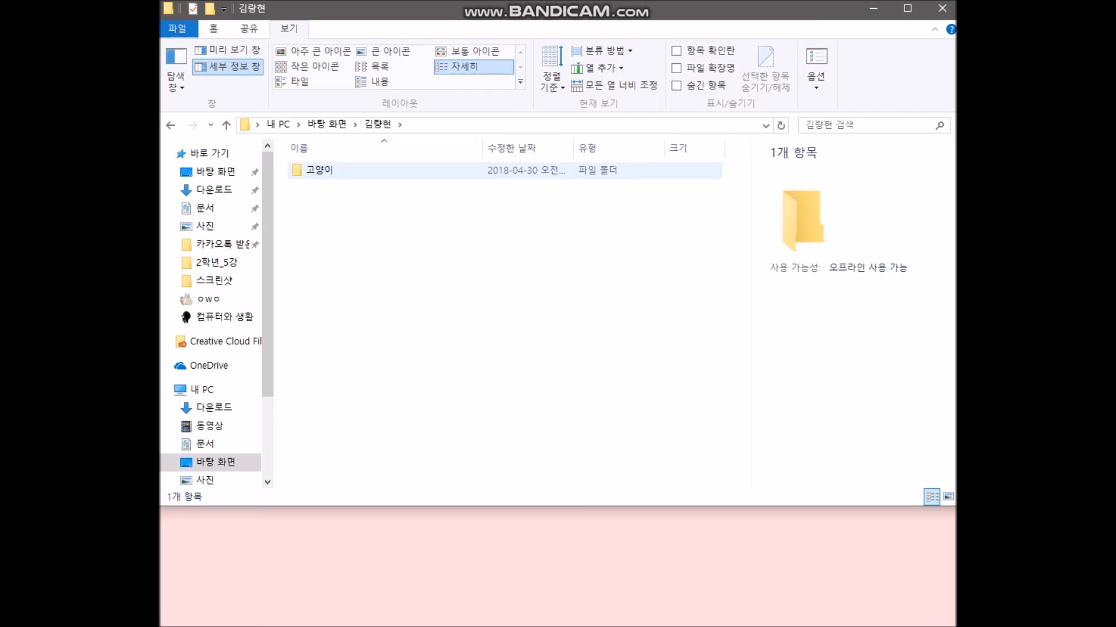
{"action": "double_click", "coordinate": [319, 170]}
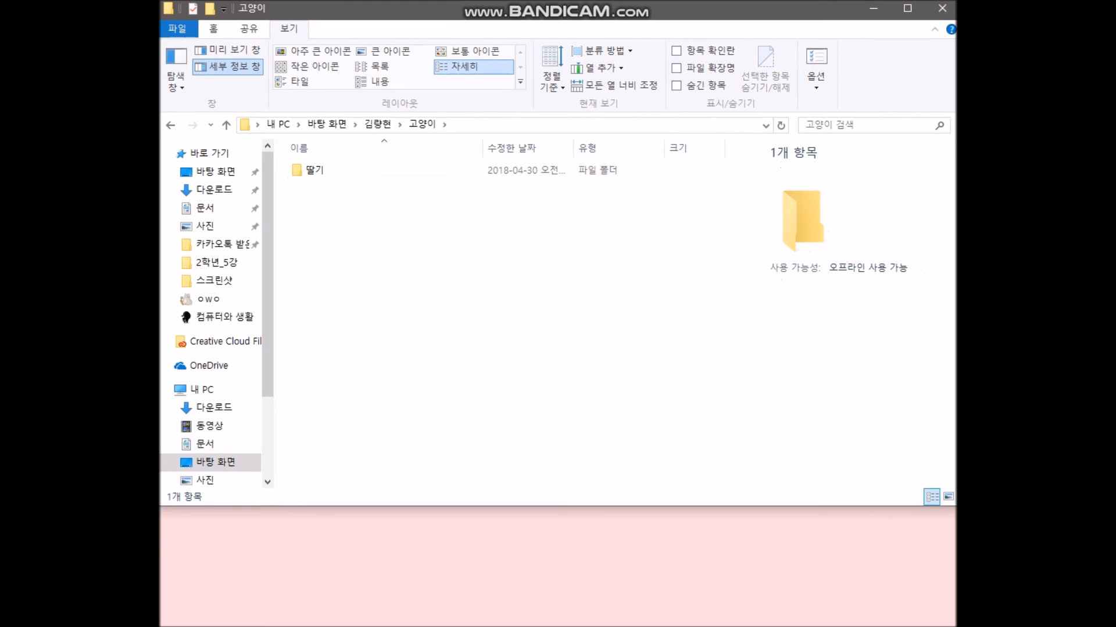